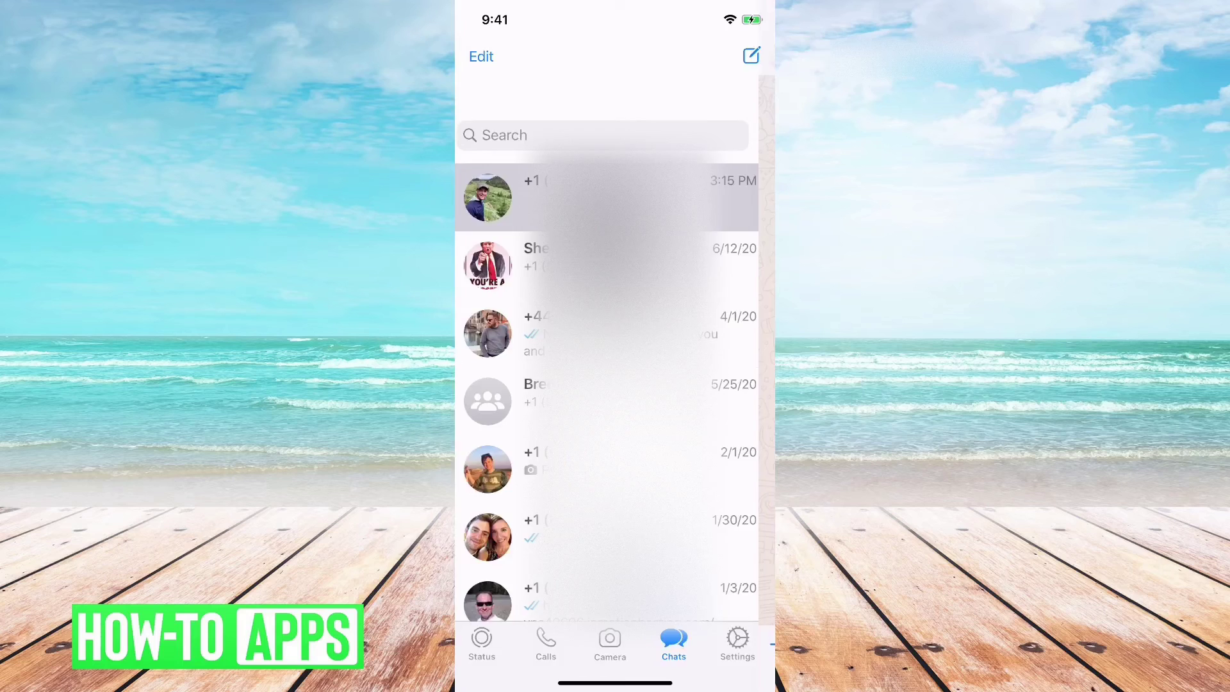
# Take a photo of the wall painting with the in-chat camera and send it to yourself
pyautogui.click(615, 196)
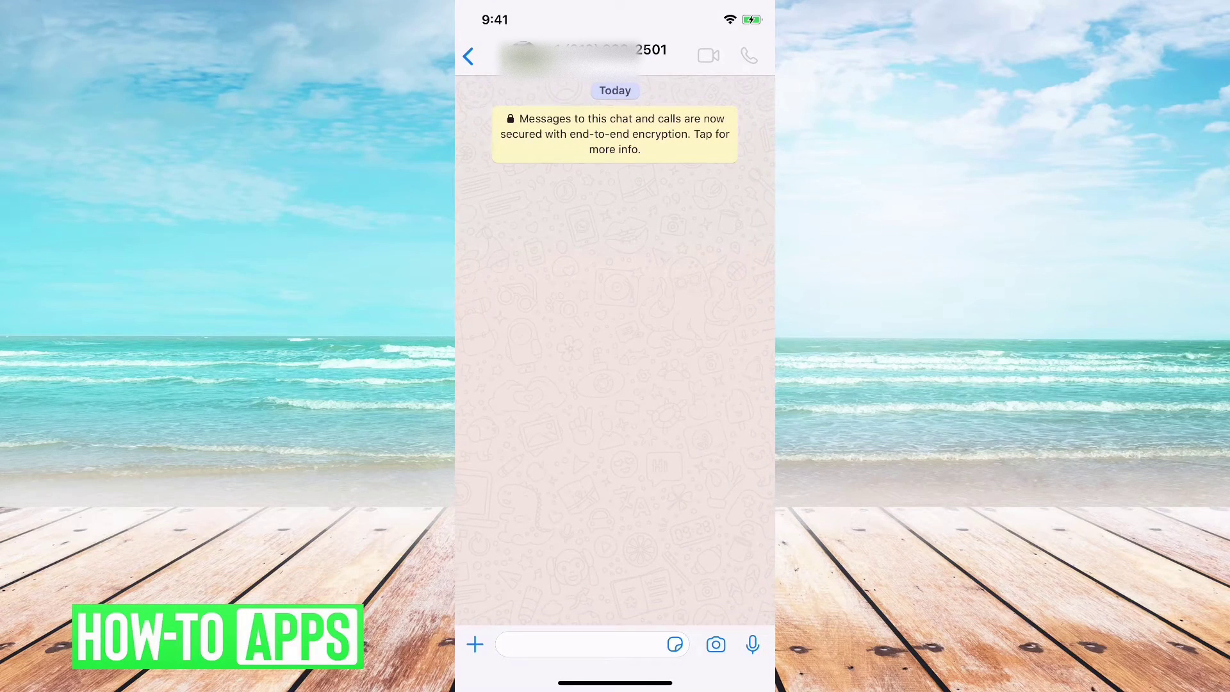
pyautogui.click(716, 645)
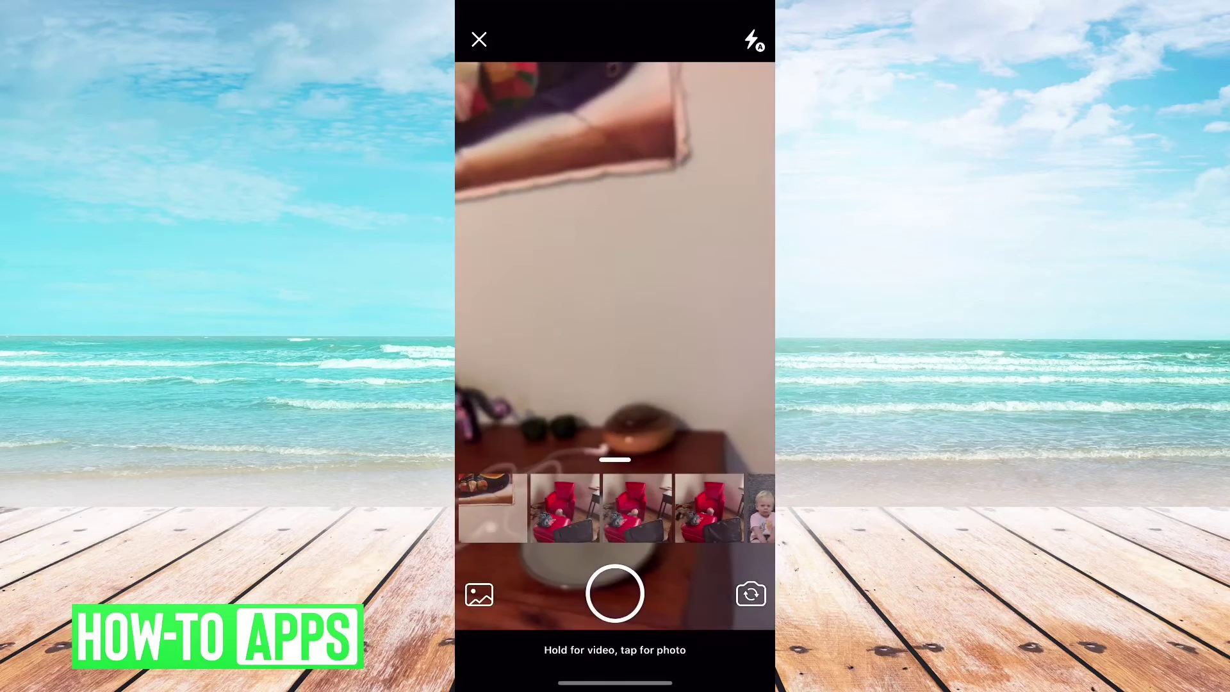
pyautogui.click(615, 593)
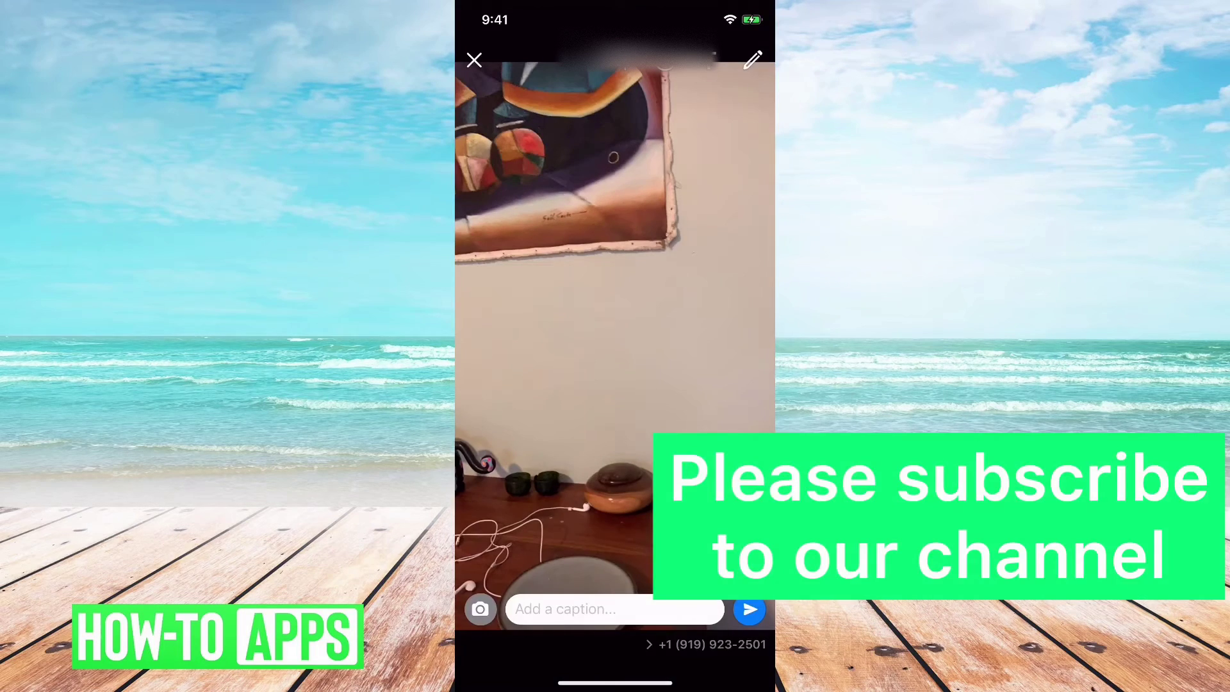
pyautogui.click(749, 608)
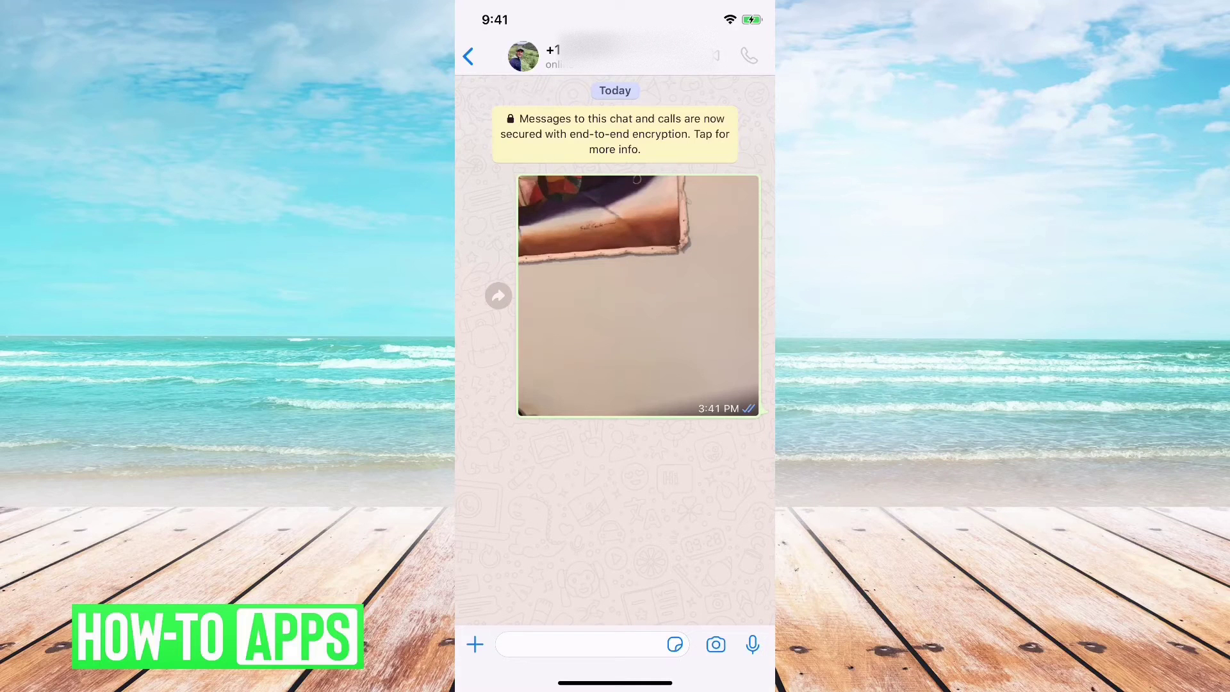
# Open the sent photo full-screen, then go to the chat's All Media gallery
pyautogui.click(636, 297)
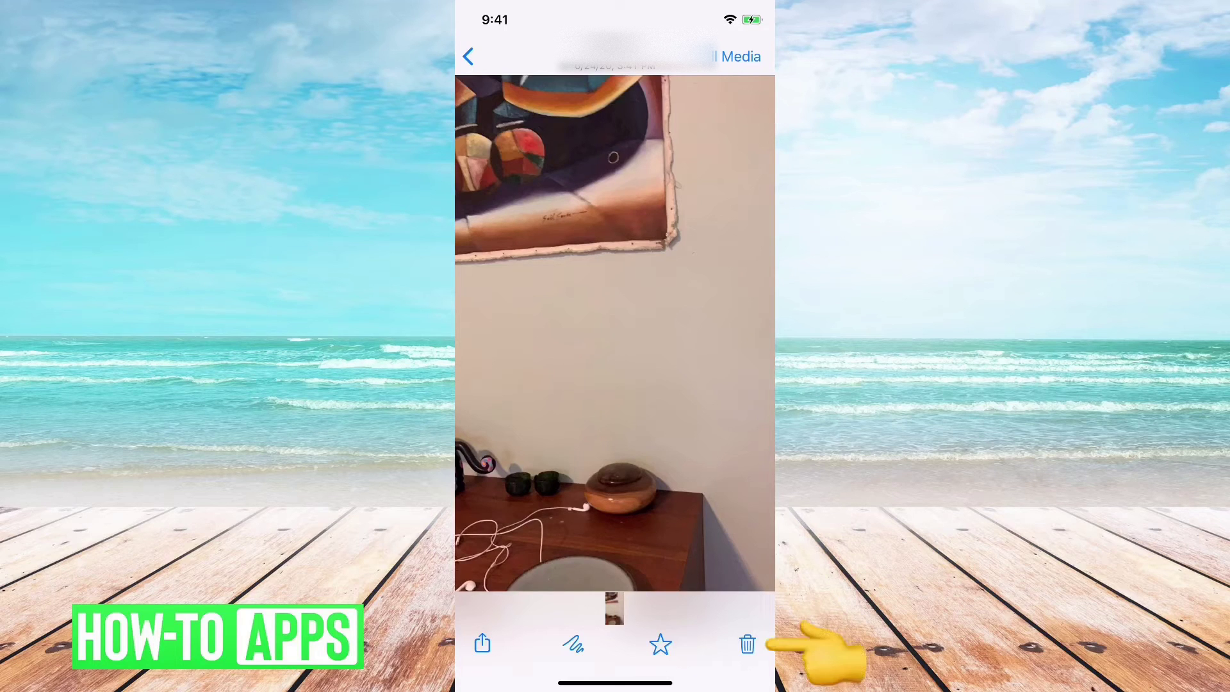
pyautogui.click(731, 55)
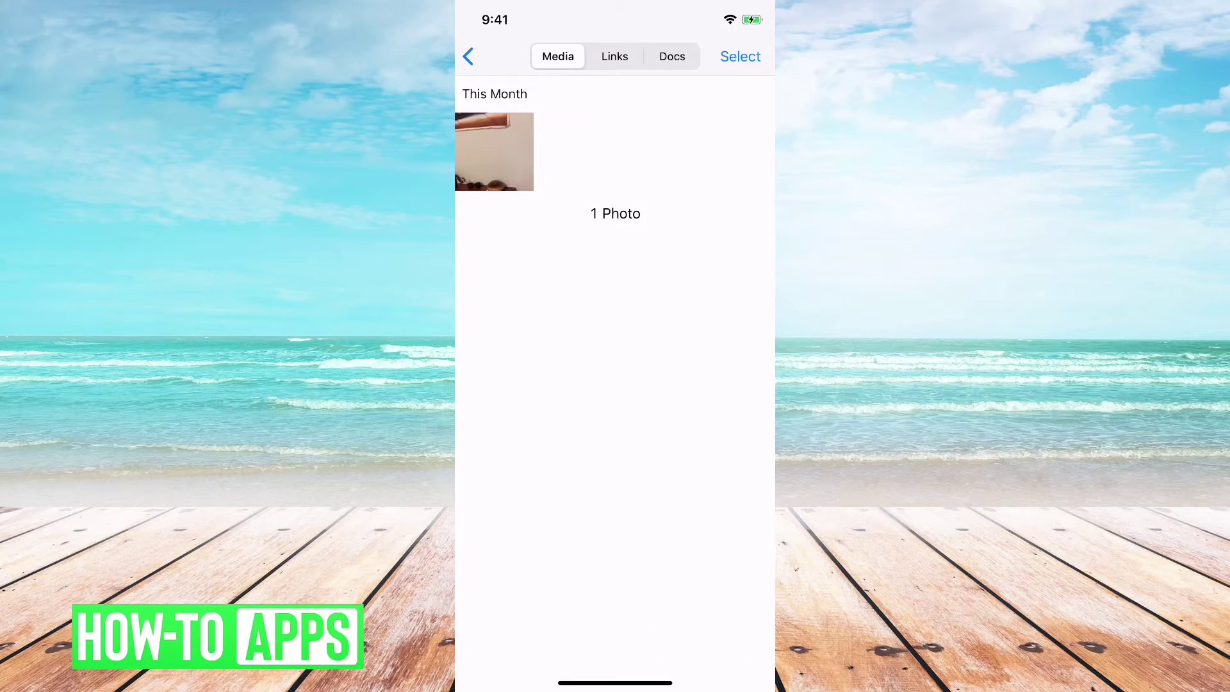
# Select the photo thumbnail in All Media and delete it from the chat
pyautogui.click(740, 56)
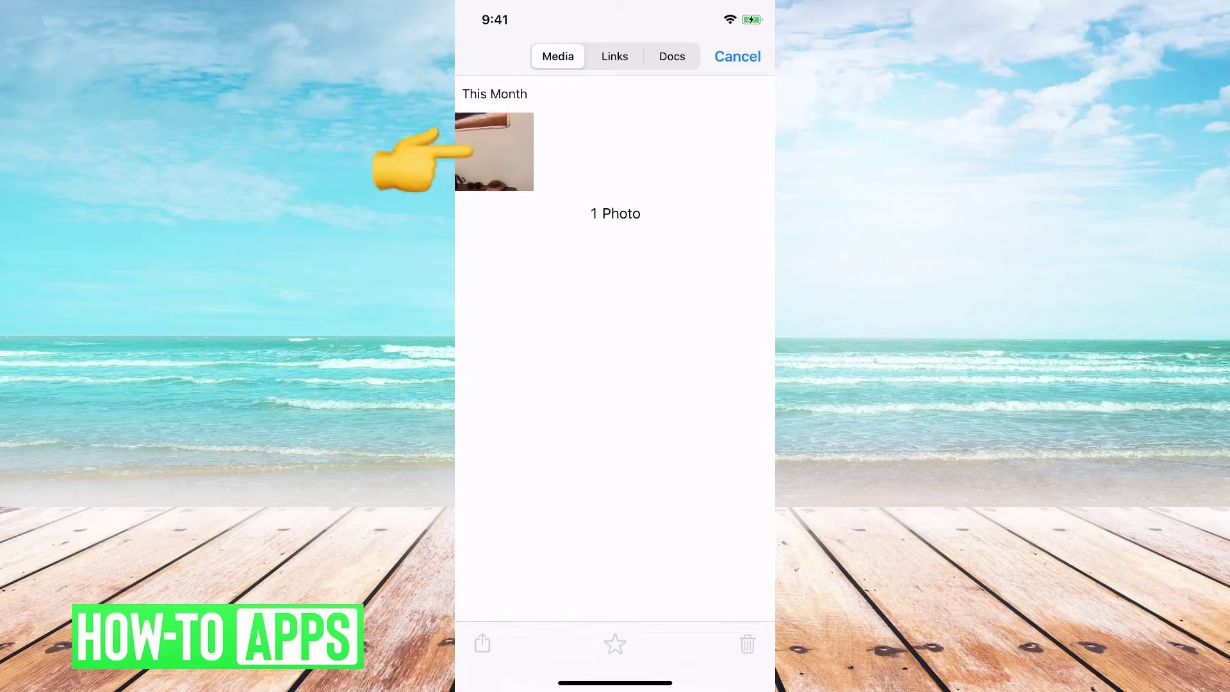
pyautogui.click(493, 152)
pyautogui.click(748, 644)
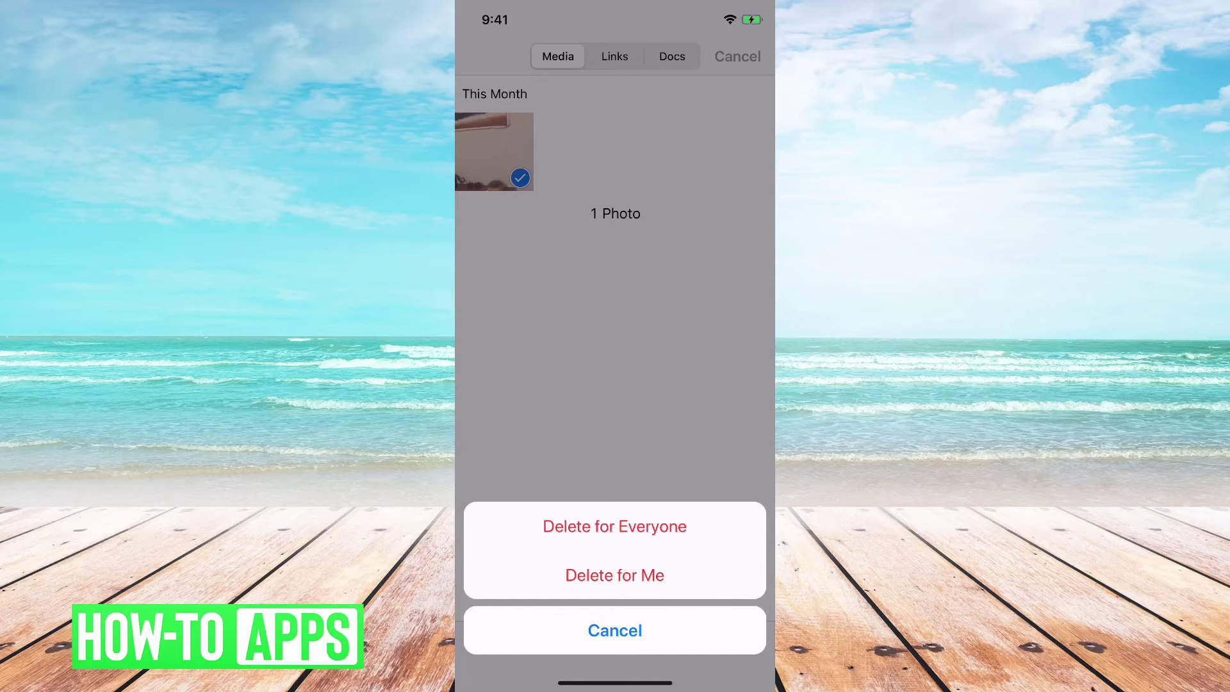
pyautogui.click(614, 575)
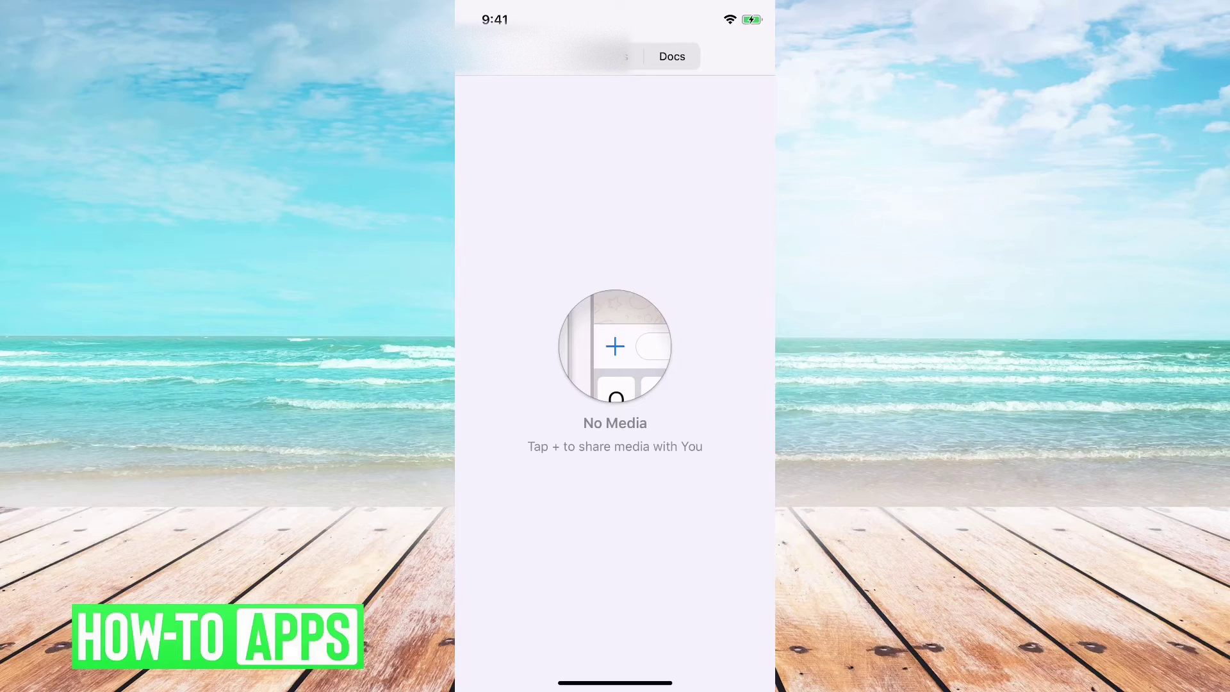
# Return to the chat showing 'You deleted this message' and leave WhatsApp
pyautogui.press('Escape')
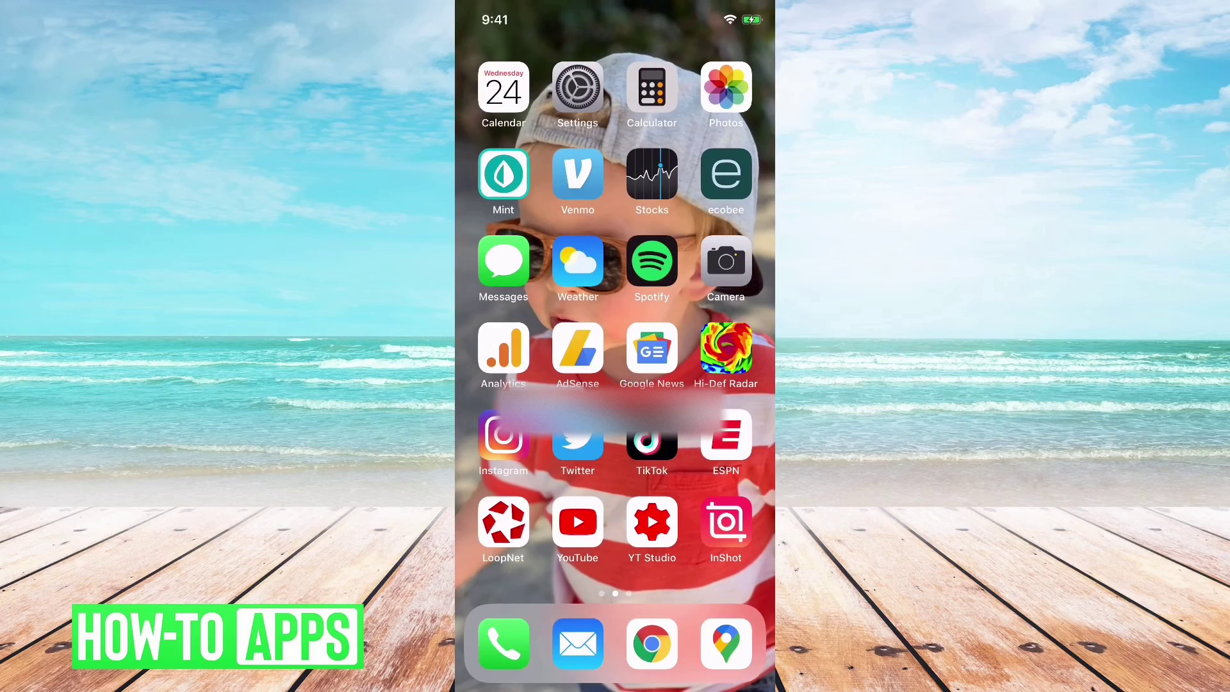
# Open the most recent photo, the 3:41 PM wall painting, in the Photos app
pyautogui.click(726, 88)
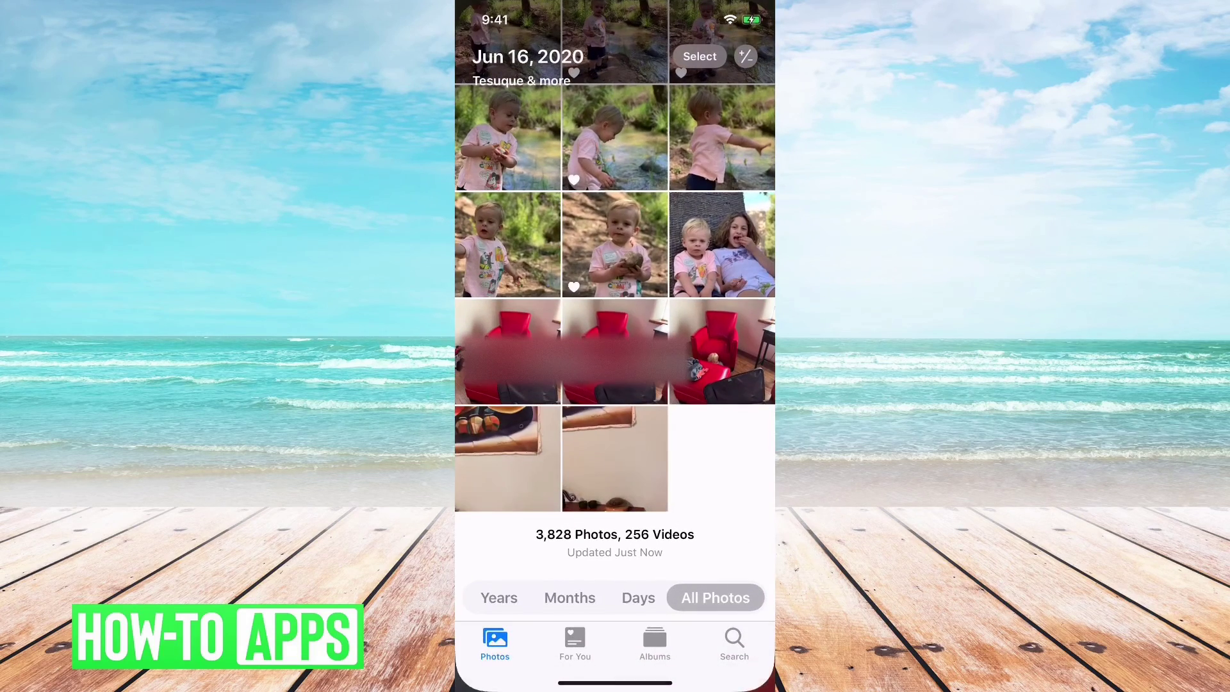
pyautogui.click(615, 458)
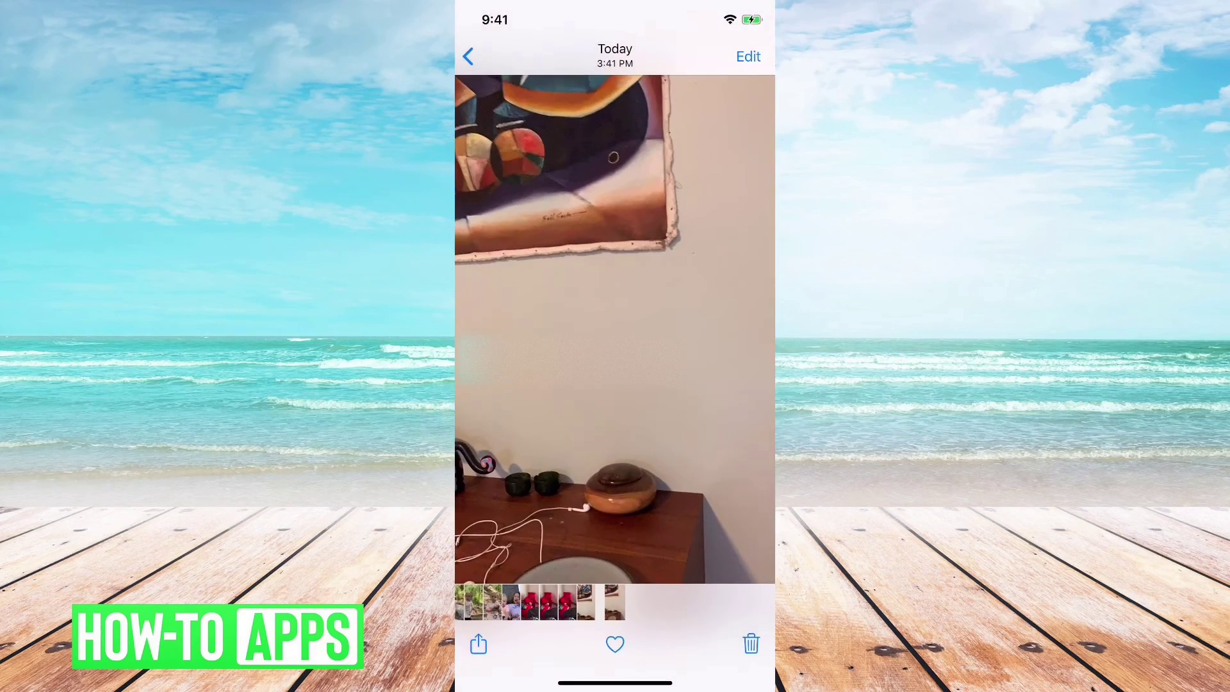